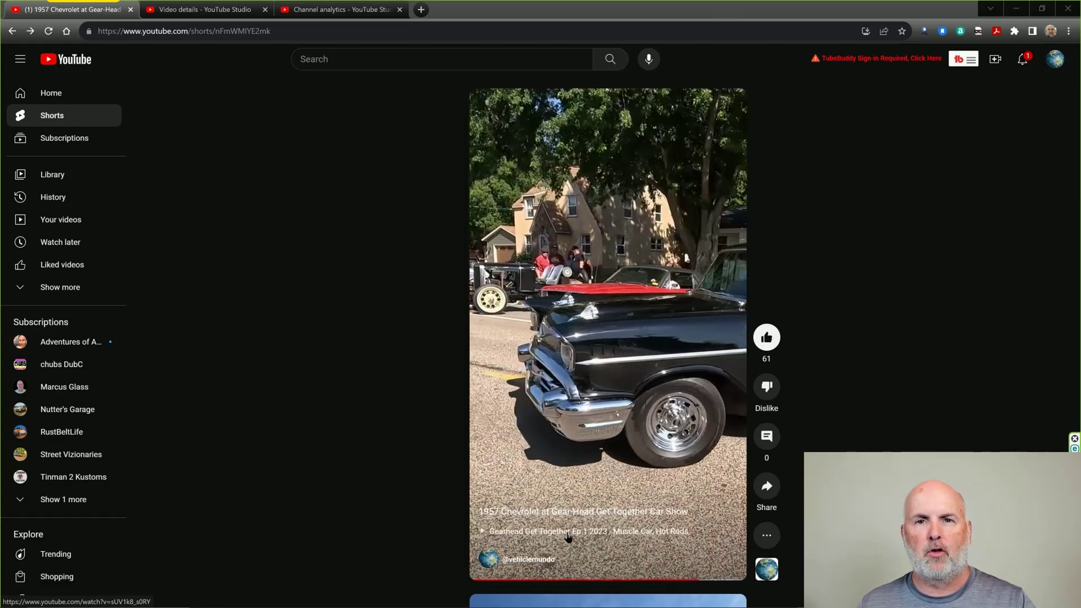
Open the linked Gearhead Get Together Ep.1 episode and pause it at 0:16
{"action": "left_click", "coordinate": [567, 536]}
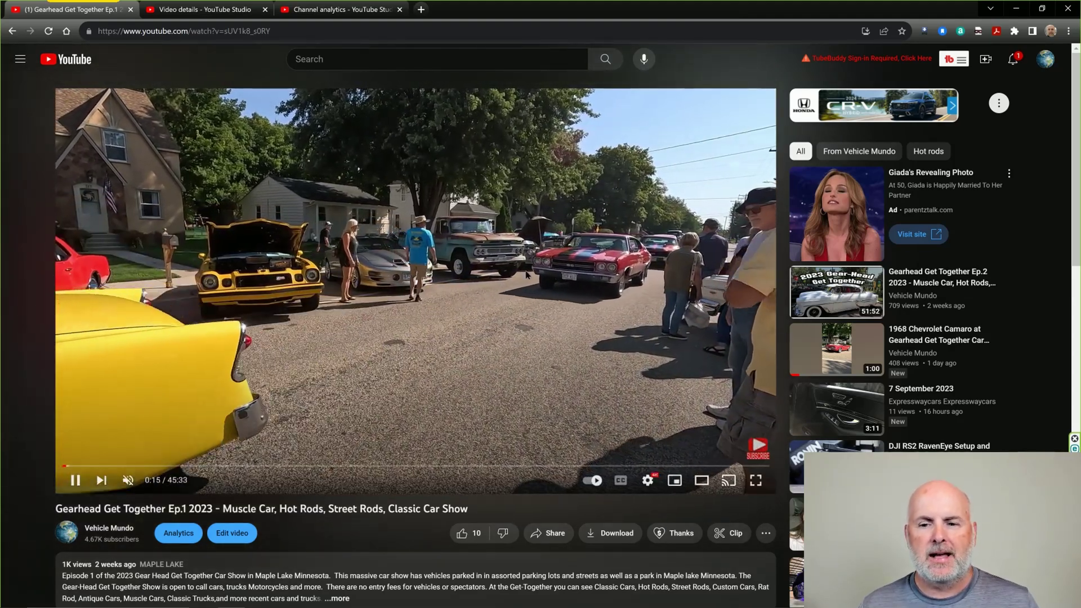
{"action": "left_click", "coordinate": [75, 479]}
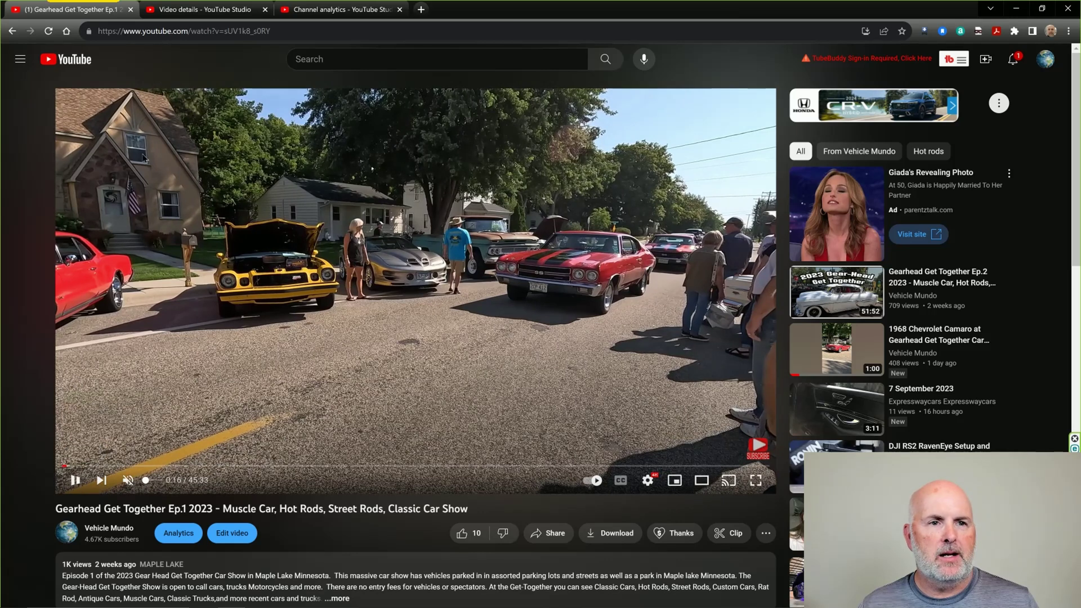
Set the 1957 Chevrolet short's related video to Gearhead Get Together Ep.1, found by searching 'gearhead get'
{"action": "left_click", "coordinate": [223, 11]}
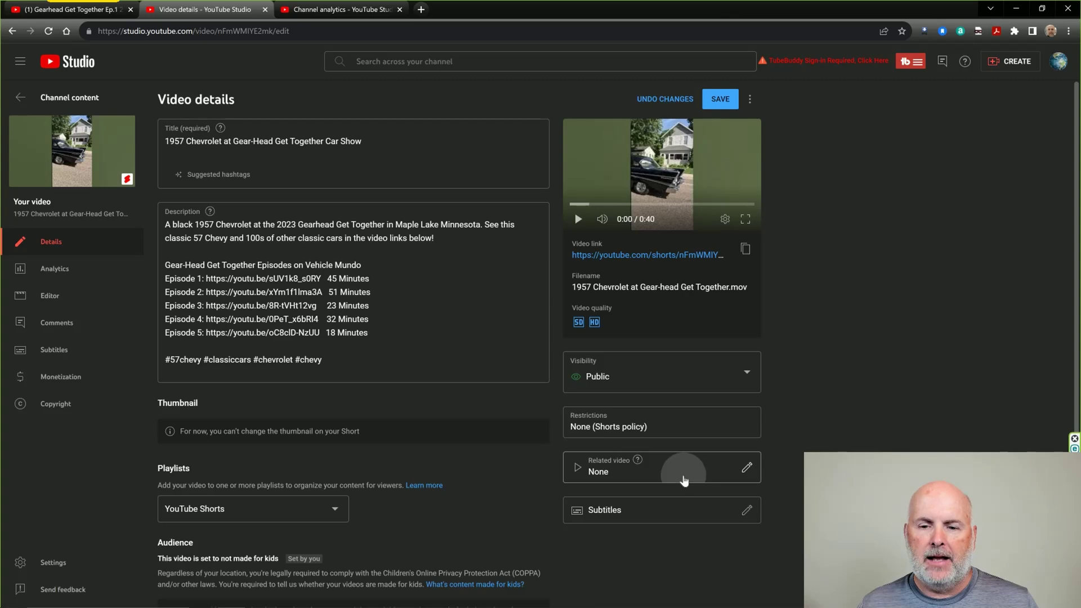
{"action": "left_click", "coordinate": [951, 407]}
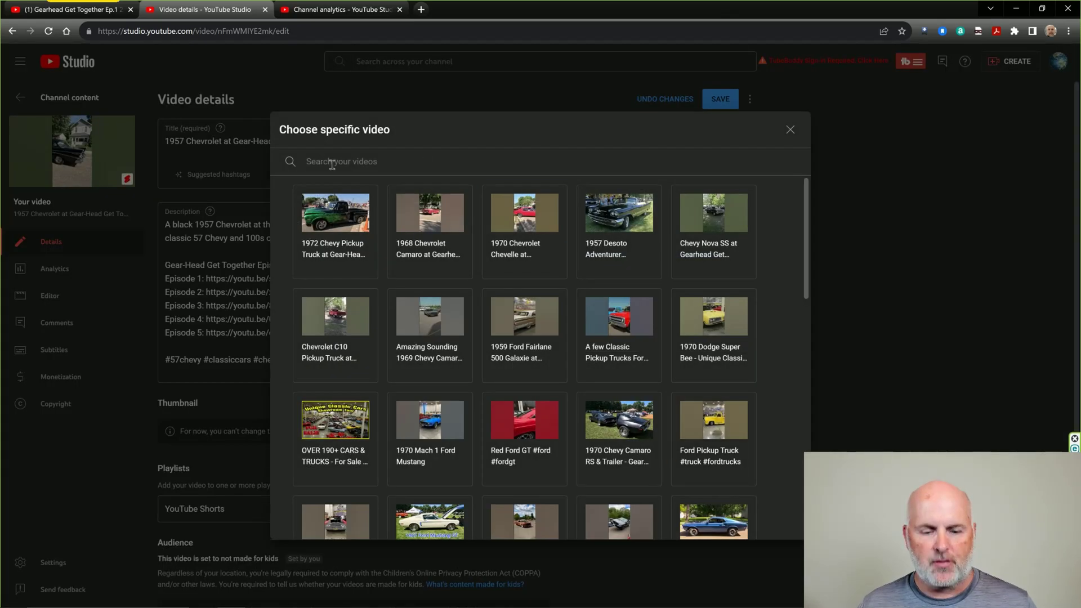
{"action": "type", "text": "gearhead"}
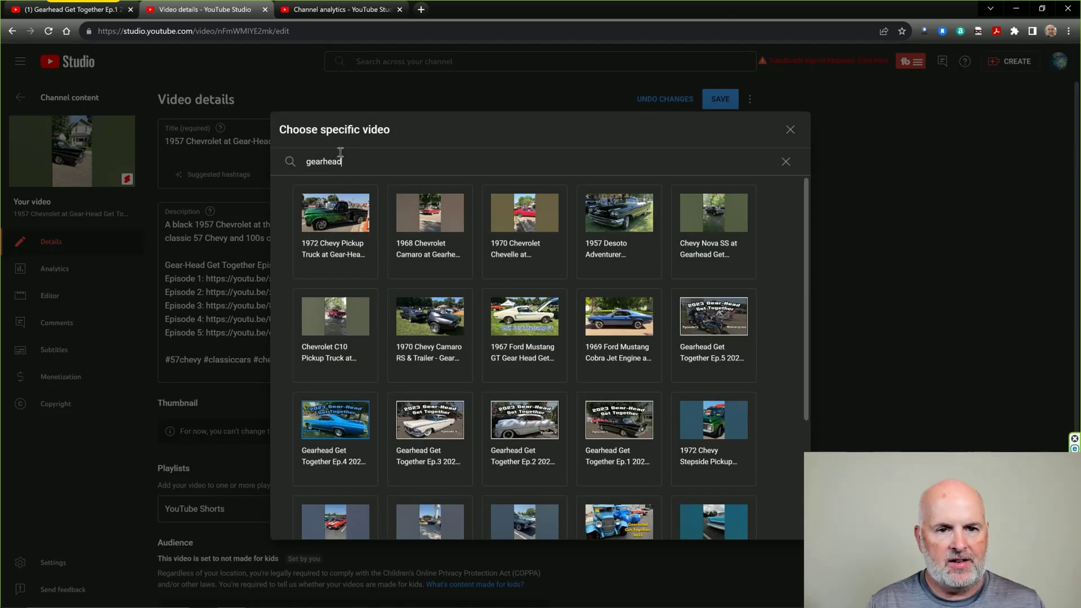
{"action": "type", "text": " get"}
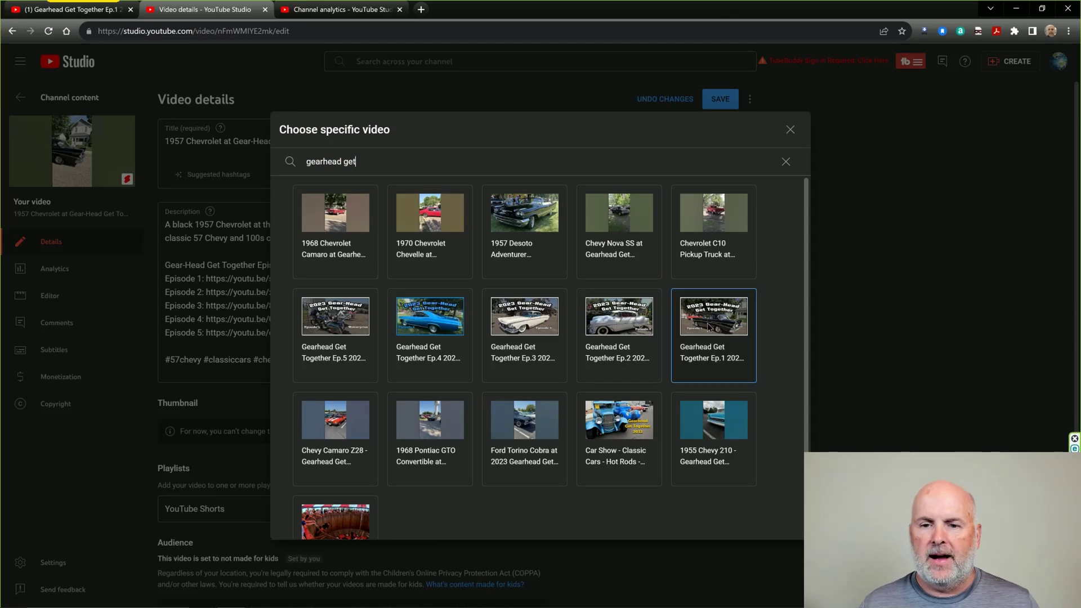
{"action": "left_click", "coordinate": [718, 332]}
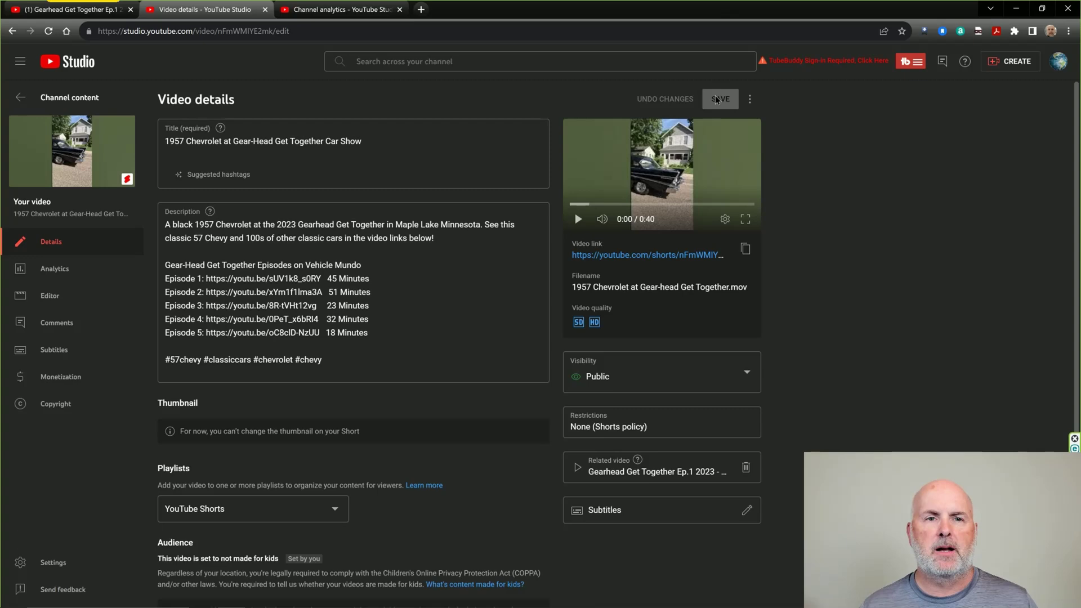
{"action": "left_click", "coordinate": [345, 9]}
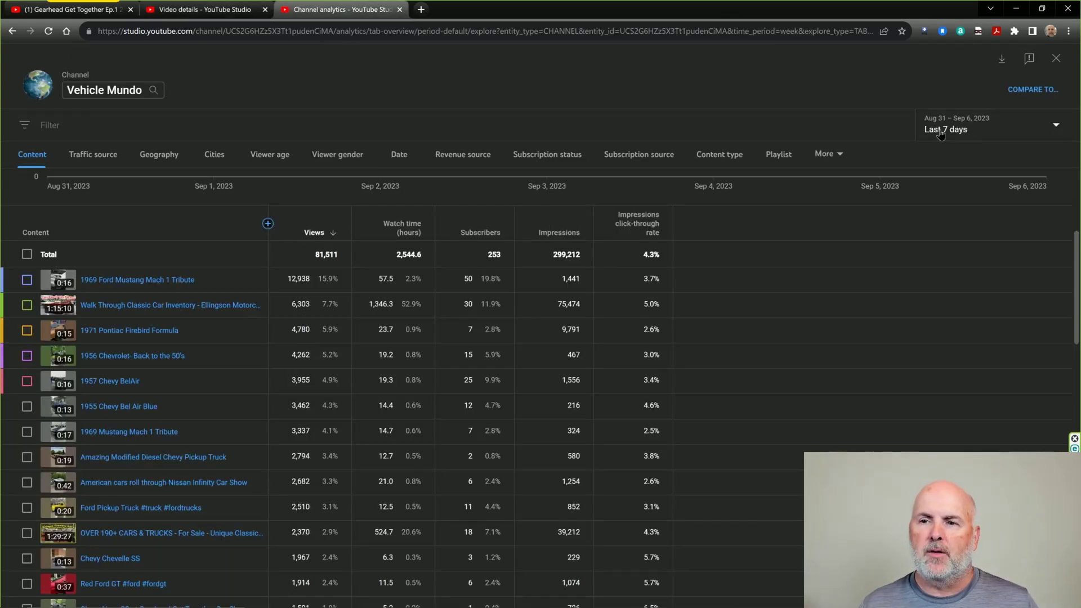
Change the content analytics period to Last 28 days (Aug 10 – Sep 6, 2023)
{"action": "mouse_move", "coordinate": [986, 162]}
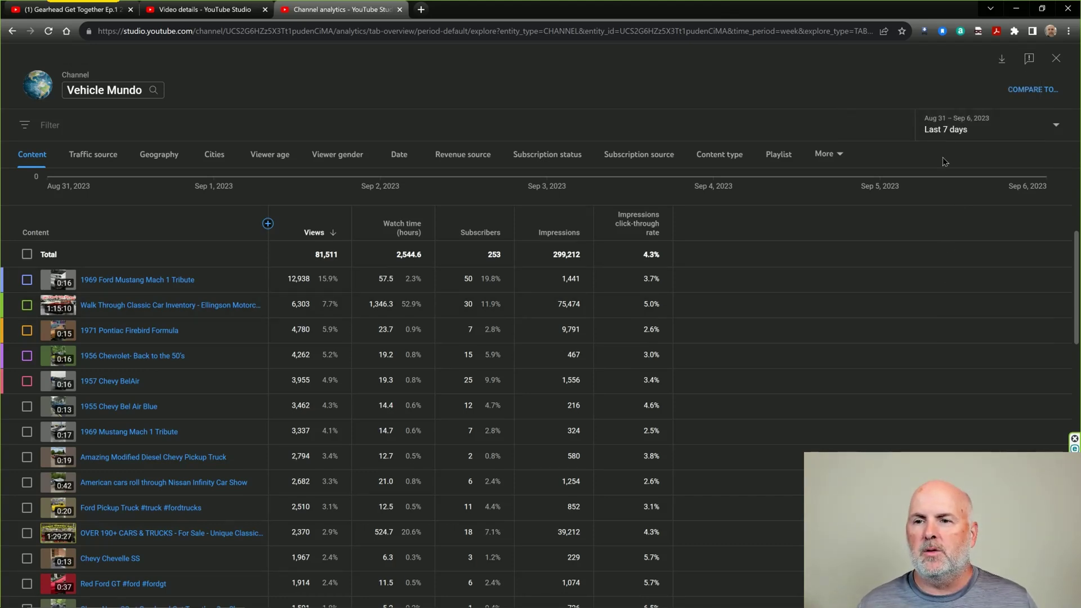
{"action": "left_click", "coordinate": [975, 130]}
{"action": "left_click", "coordinate": [961, 141]}
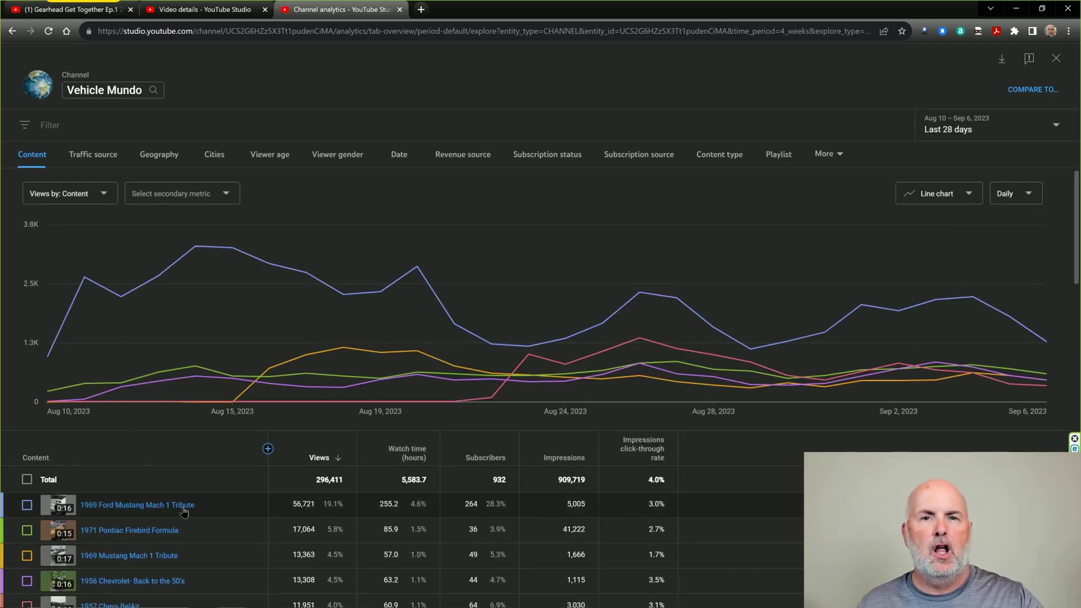
{"action": "mouse_move", "coordinate": [183, 510]}
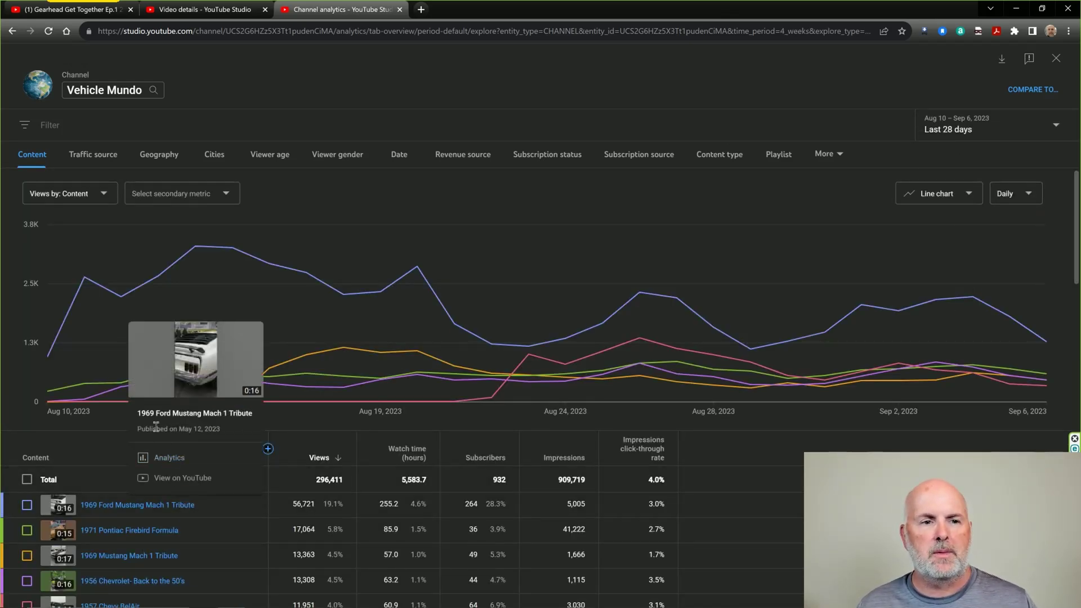
Filter the 28-day content report by Content type: Shorts, totalling 268,761 views
{"action": "left_click", "coordinate": [72, 126]}
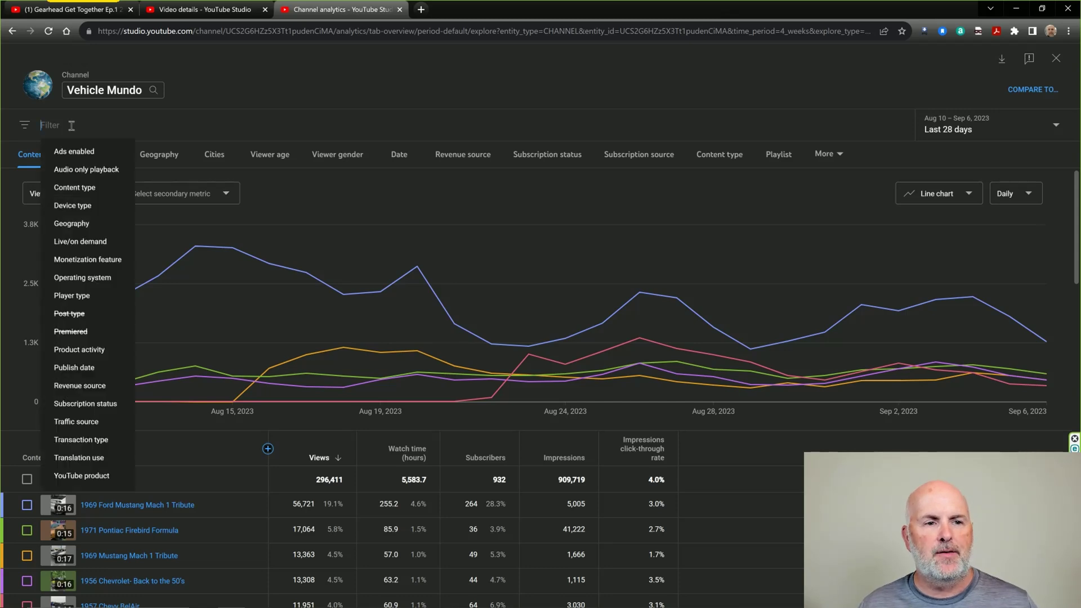
{"action": "left_click", "coordinate": [85, 190]}
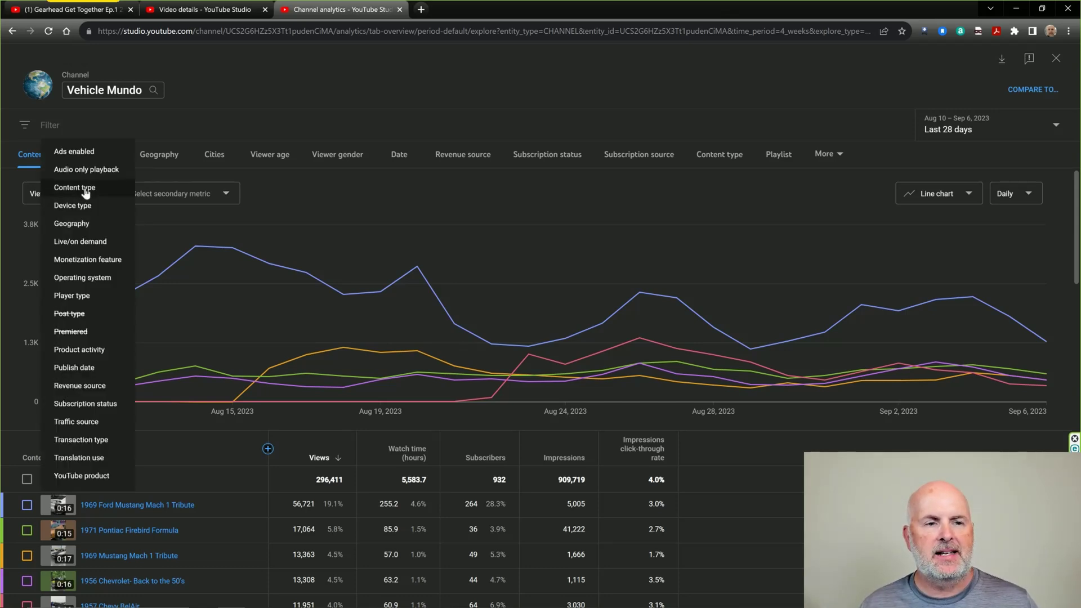
{"action": "left_click", "coordinate": [55, 183]}
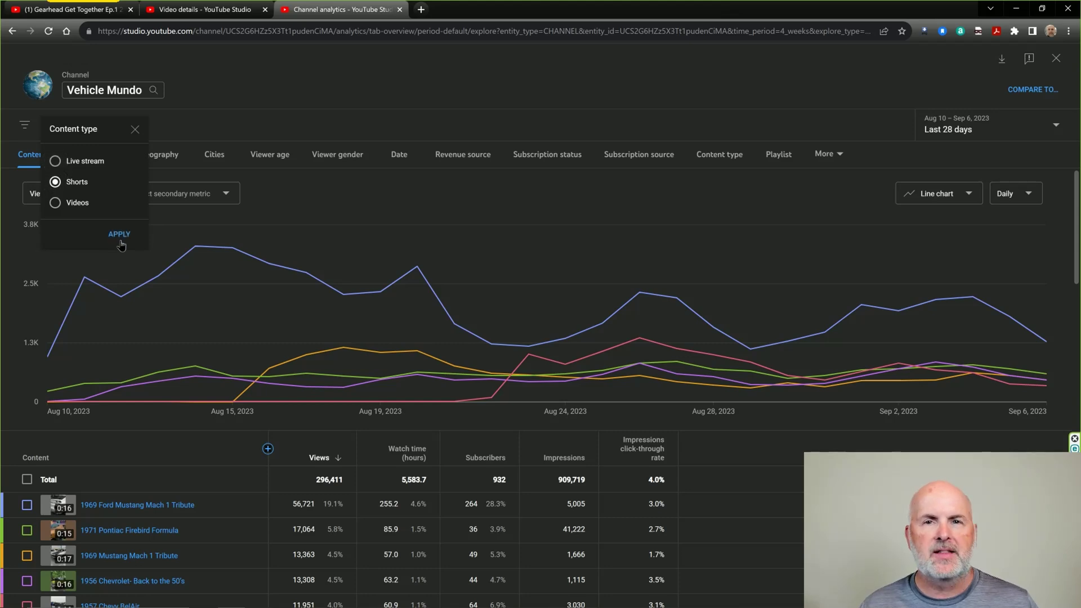
{"action": "left_click", "coordinate": [107, 235]}
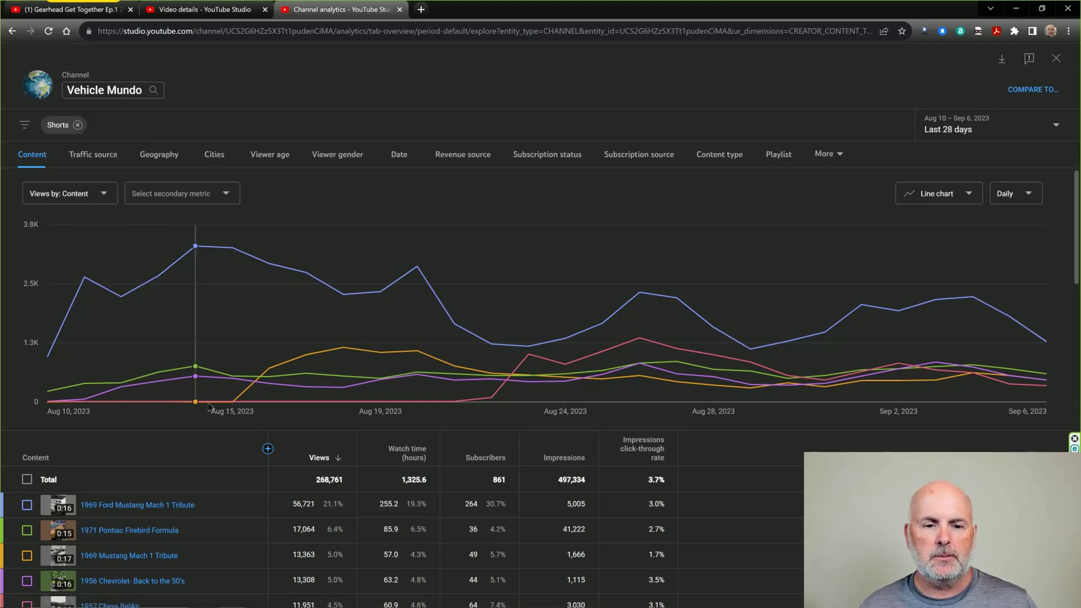
{"action": "scroll", "coordinate": [193, 281], "scroll_direction": "down", "scroll_amount": 4}
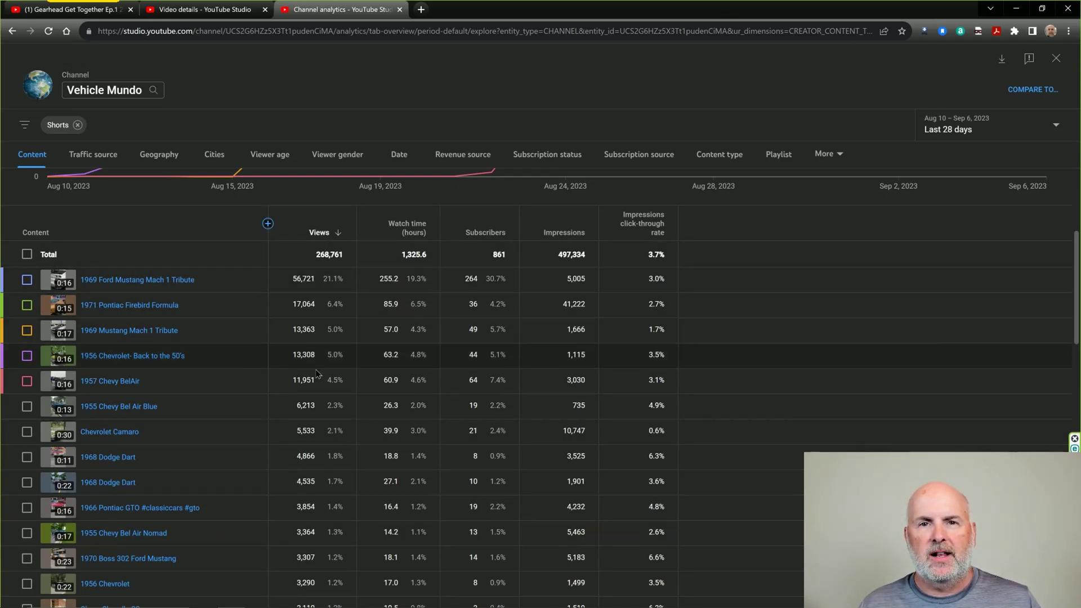
{"action": "mouse_move", "coordinate": [157, 290]}
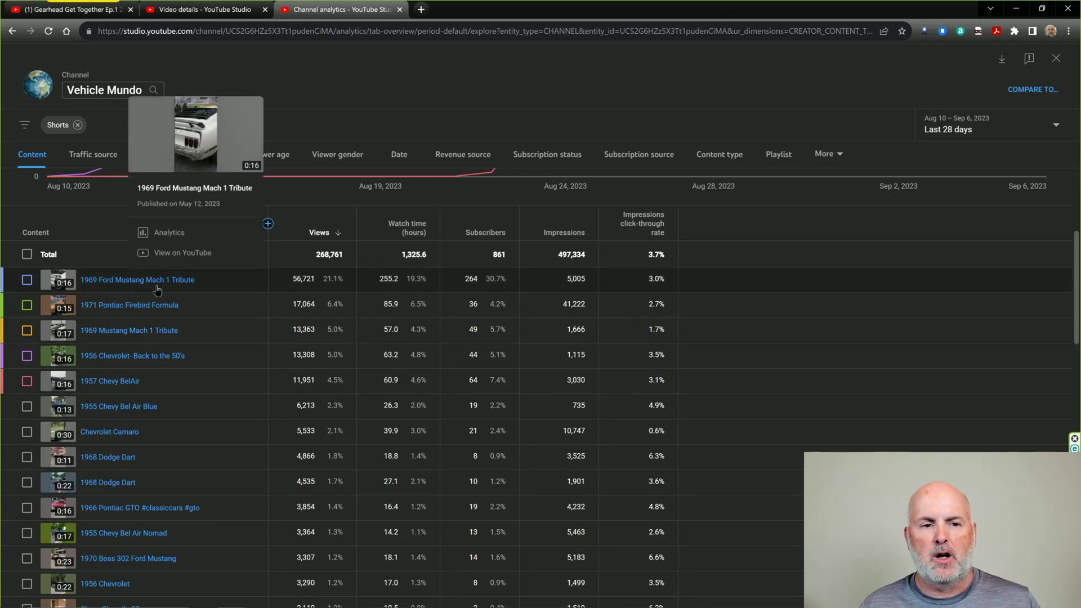
{"action": "mouse_move", "coordinate": [137, 431]}
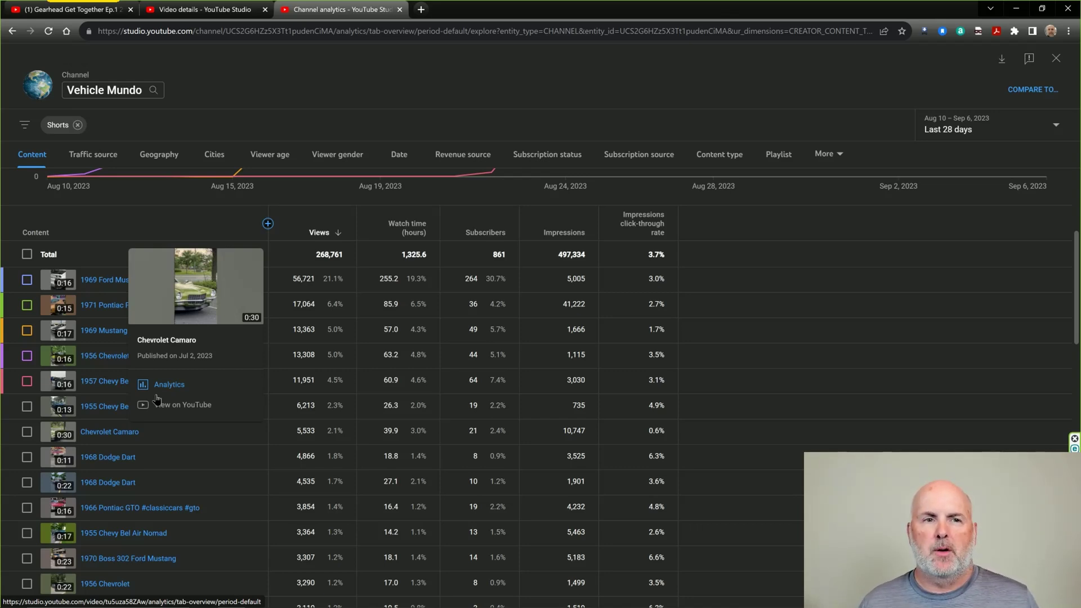
Upload the 1970 Dodge Super Bee .mov file from New folder (2) as a new short
{"action": "left_click", "coordinate": [203, 9]}
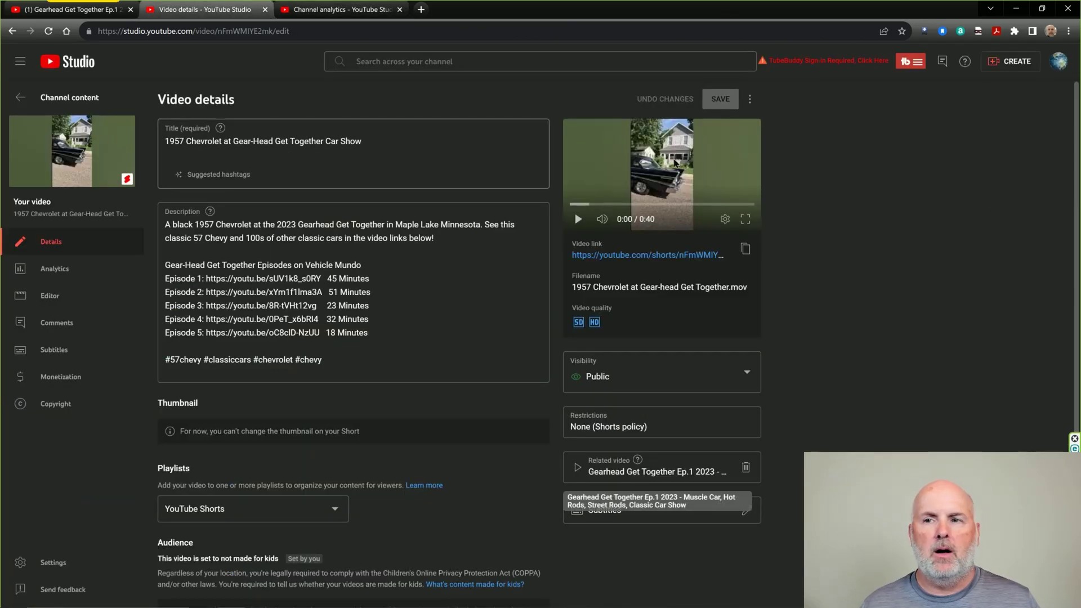
{"action": "left_click", "coordinate": [1008, 64]}
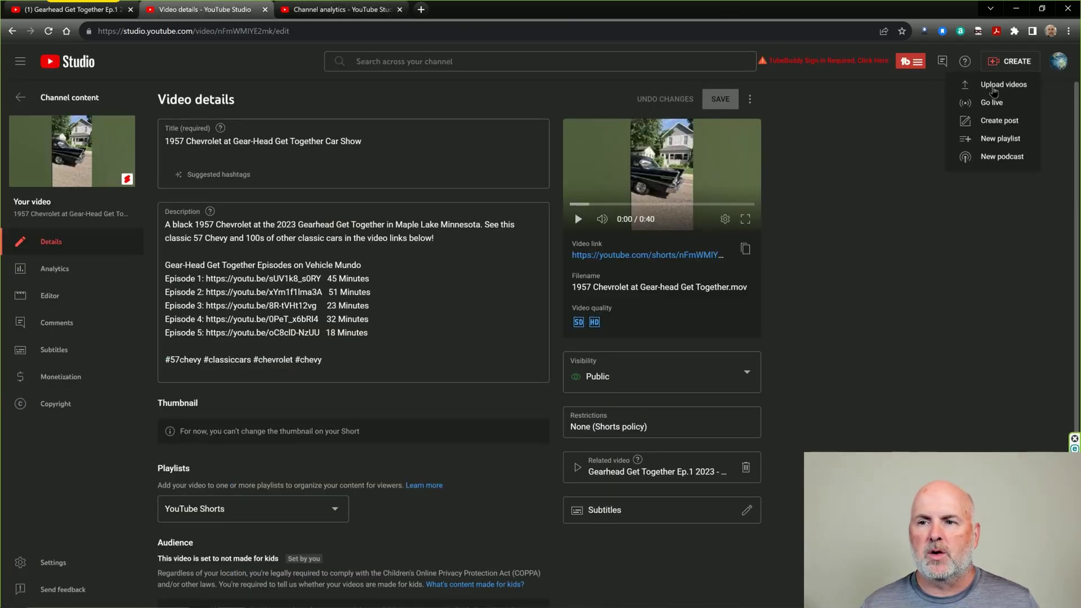
{"action": "left_click", "coordinate": [1003, 84]}
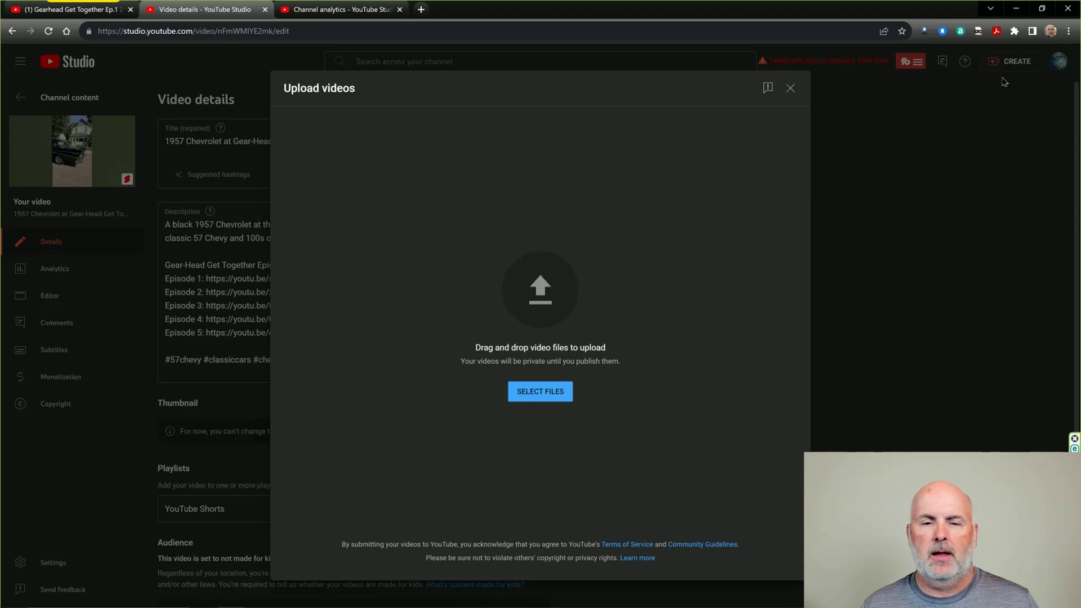
{"action": "left_click", "coordinate": [540, 392]}
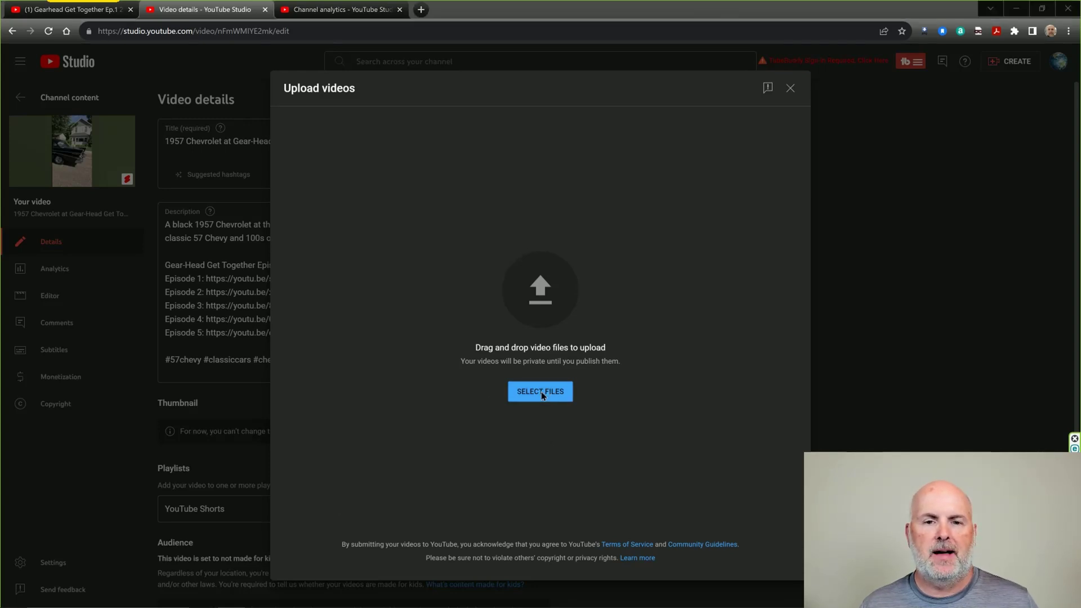
{"action": "left_click", "coordinate": [325, 86]}
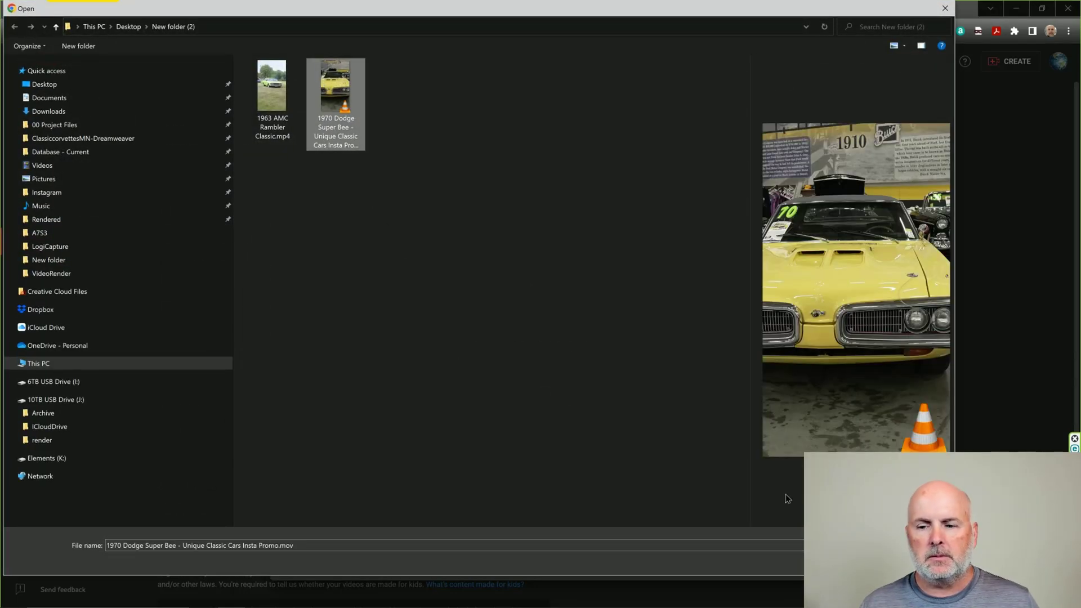
{"action": "key", "text": "Return"}
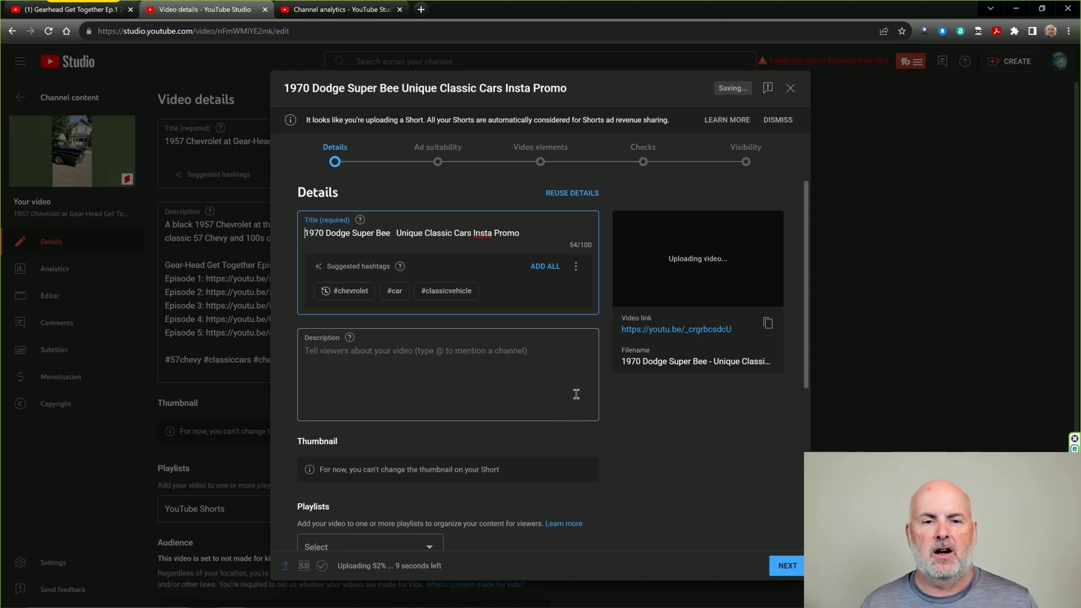
Submit an ad-suitability rating of None of the above for the Dodge Super Bee short
{"action": "scroll", "coordinate": [706, 417], "scroll_direction": "down", "scroll_amount": 3}
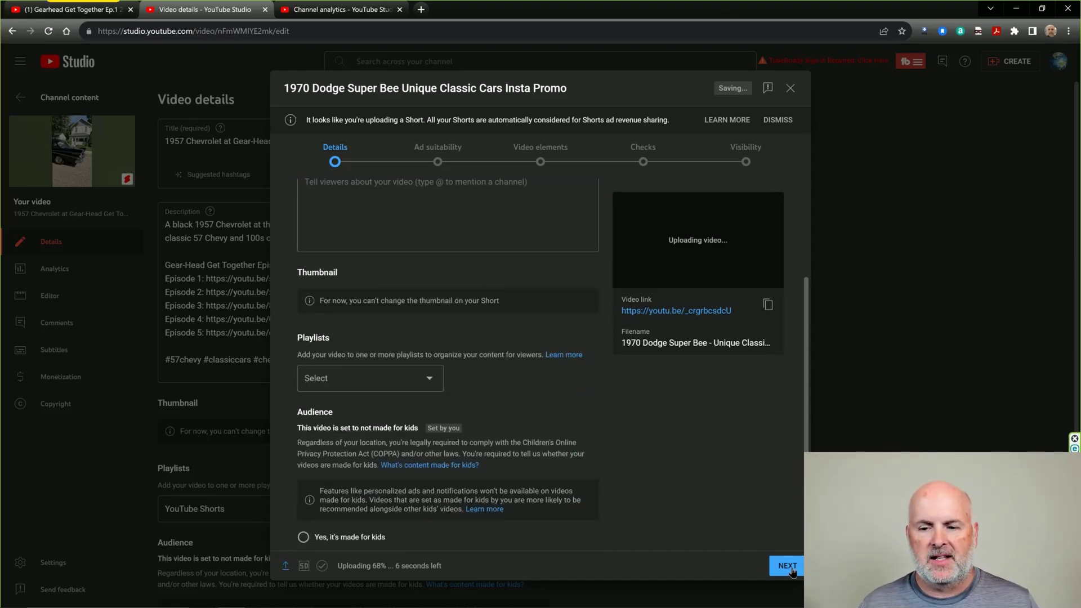
{"action": "left_click", "coordinate": [787, 565]}
{"action": "scroll", "coordinate": [754, 482], "scroll_direction": "down", "scroll_amount": 10}
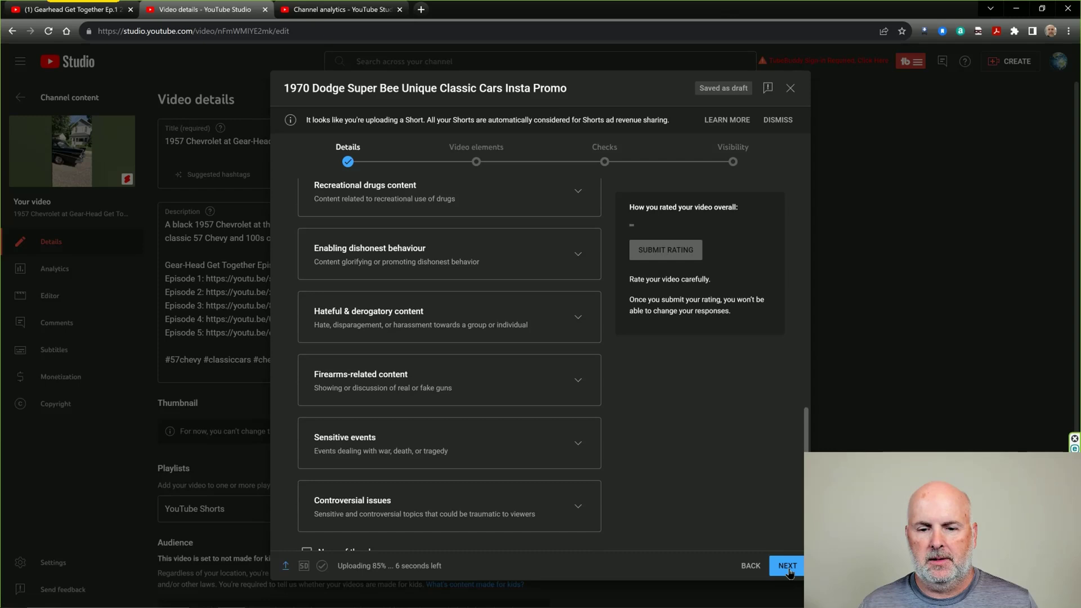
{"action": "scroll", "coordinate": [653, 479], "scroll_direction": "down", "scroll_amount": 1}
{"action": "left_click", "coordinate": [307, 529]}
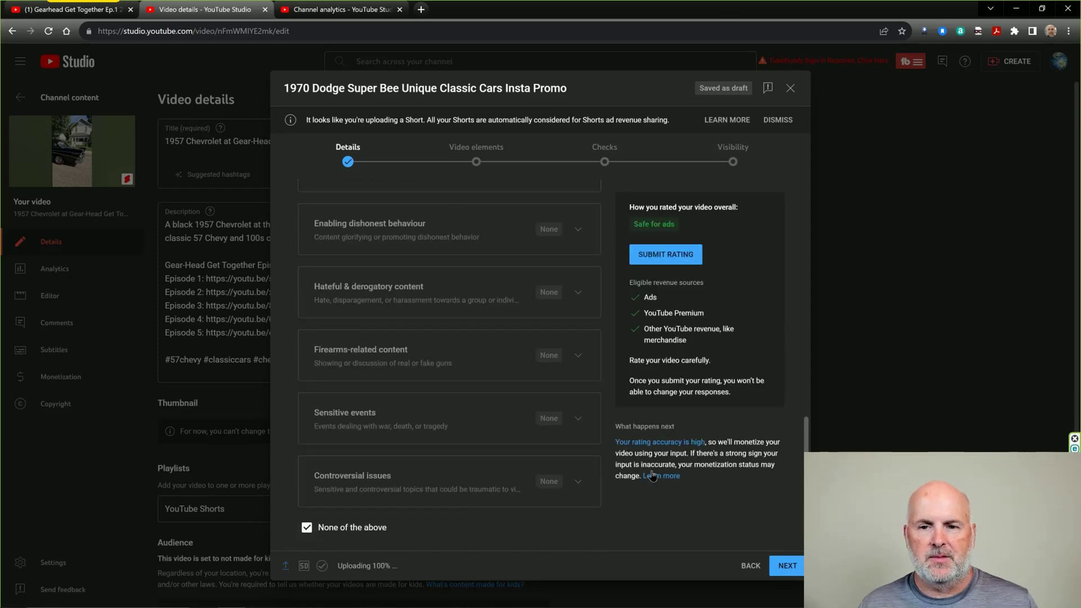
{"action": "left_click", "coordinate": [664, 254]}
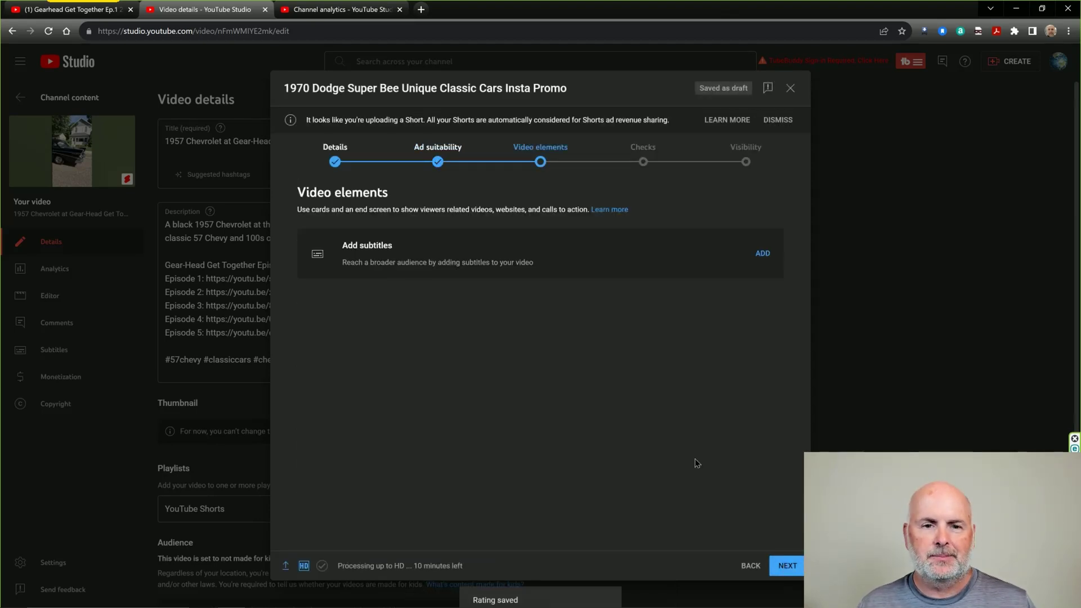
Keep the short Private, save it, and publish without waiting for checks
{"action": "left_click", "coordinate": [787, 566]}
{"action": "left_click", "coordinate": [786, 566]}
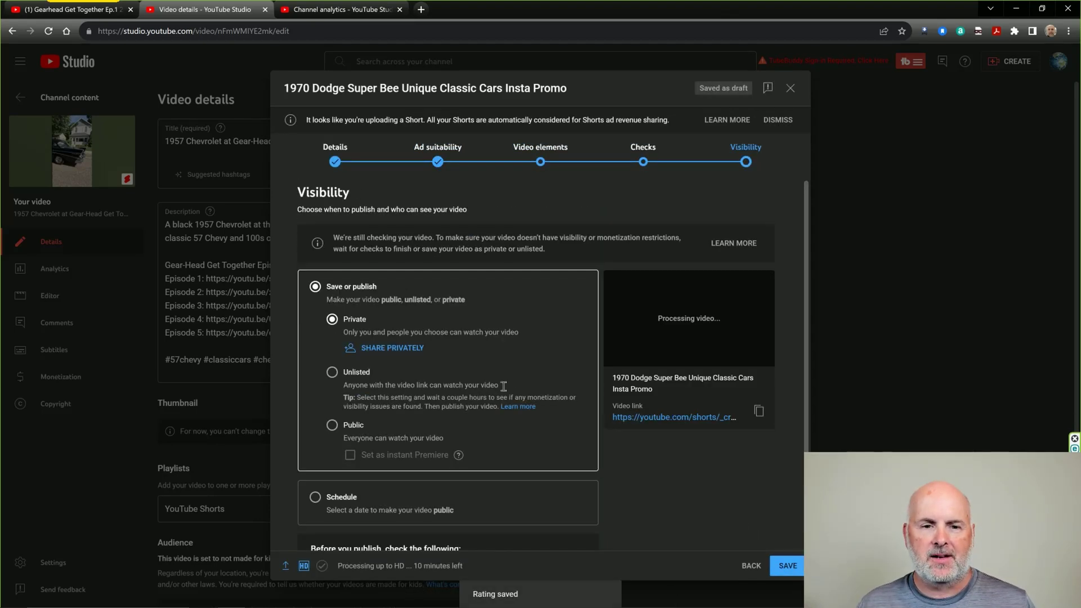
{"action": "left_click", "coordinate": [793, 567]}
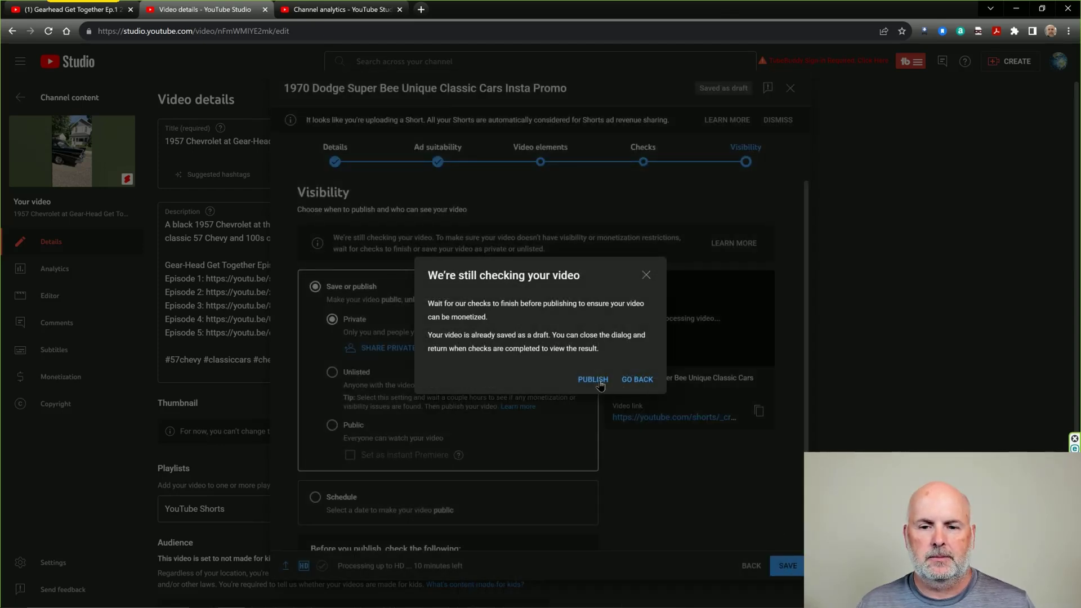
{"action": "left_click", "coordinate": [593, 380]}
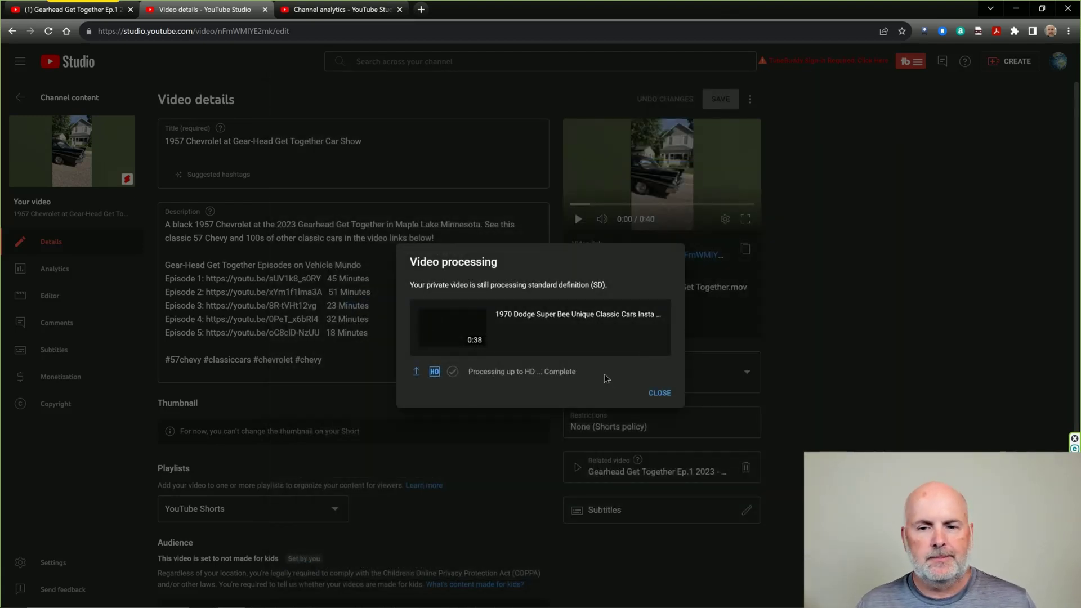
Dismiss the processing notice and open the Dodge Super Bee short's details from Channel content
{"action": "left_click", "coordinate": [661, 393]}
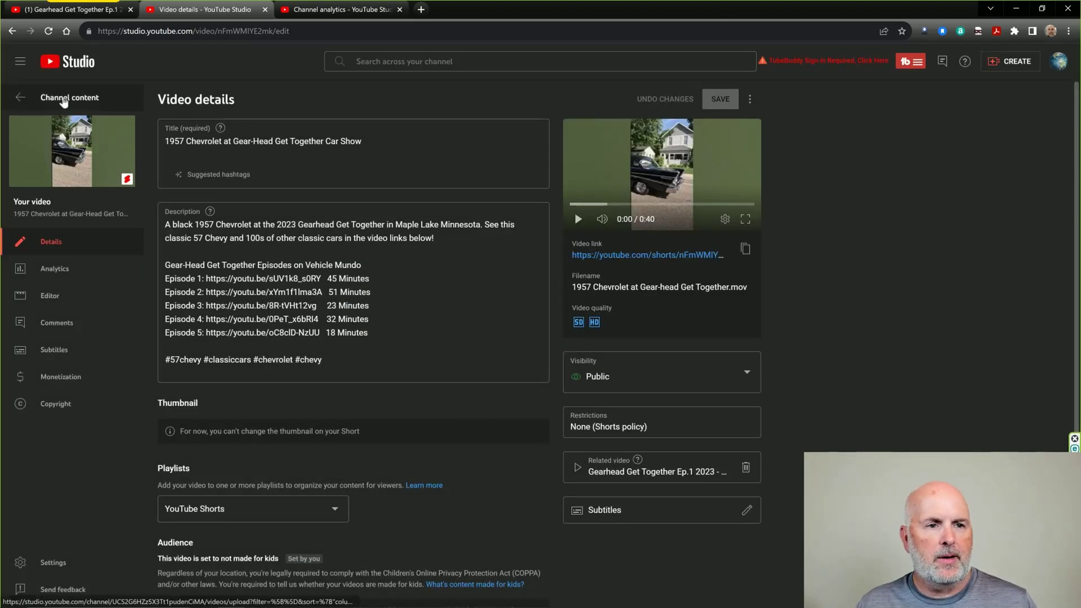
{"action": "left_click", "coordinate": [64, 100]}
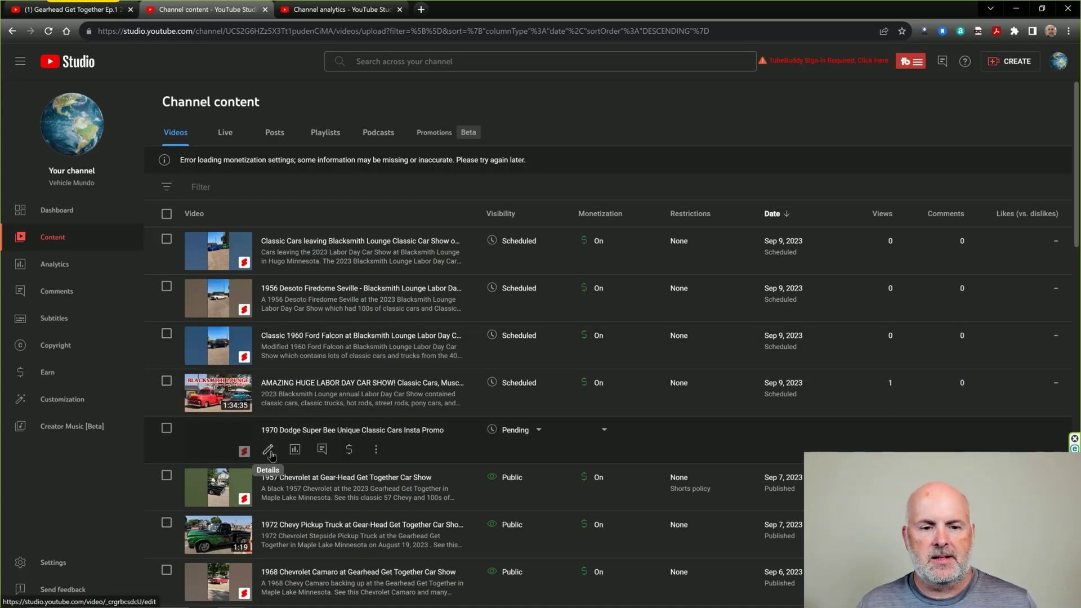
{"action": "left_click", "coordinate": [269, 450]}
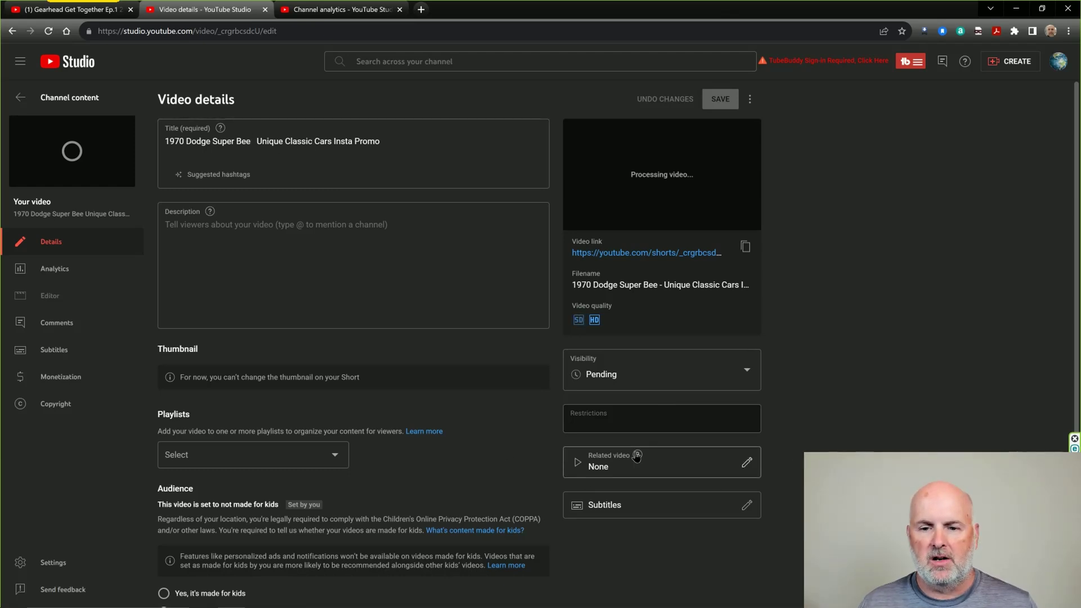
Set its related video to OVER 190+ CARS & TRUCKS, found by searching 'unique classic'
{"action": "left_click", "coordinate": [609, 468]}
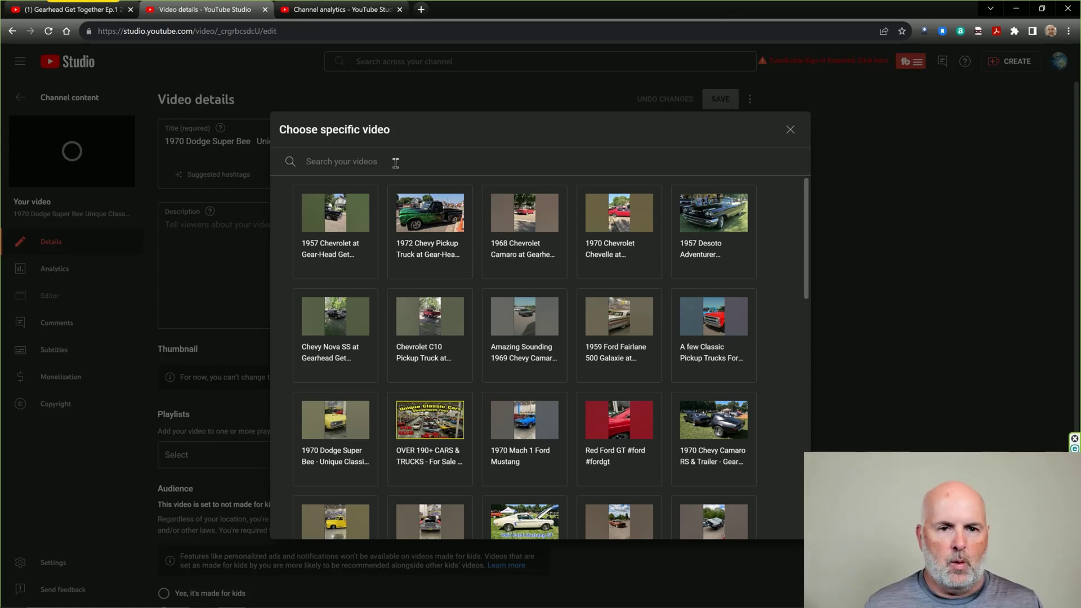
{"action": "left_click", "coordinate": [395, 164]}
{"action": "type", "text": "unique classic"}
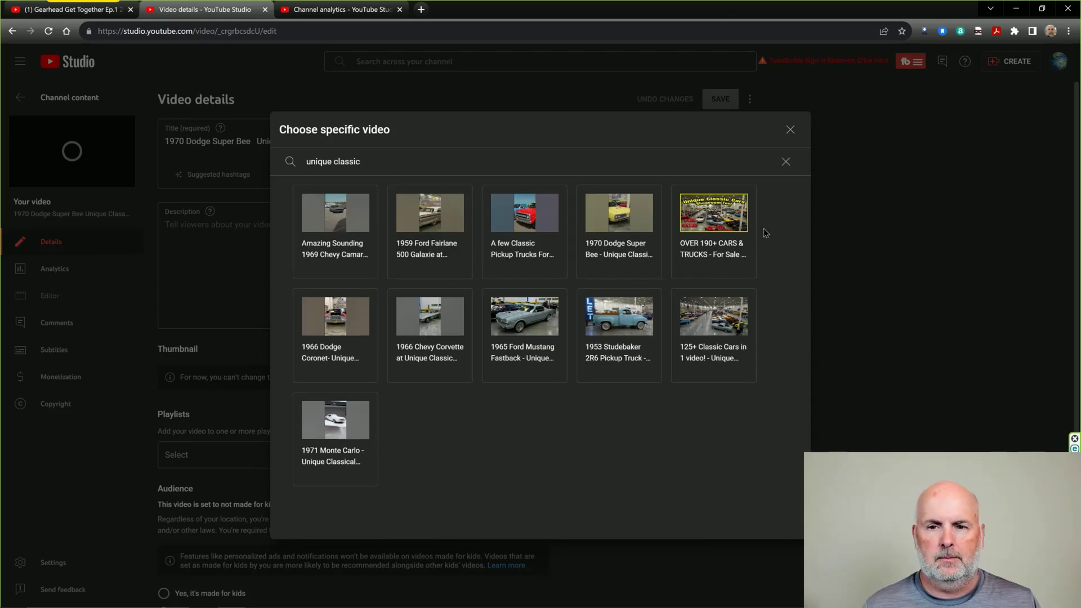
{"action": "left_click", "coordinate": [714, 221]}
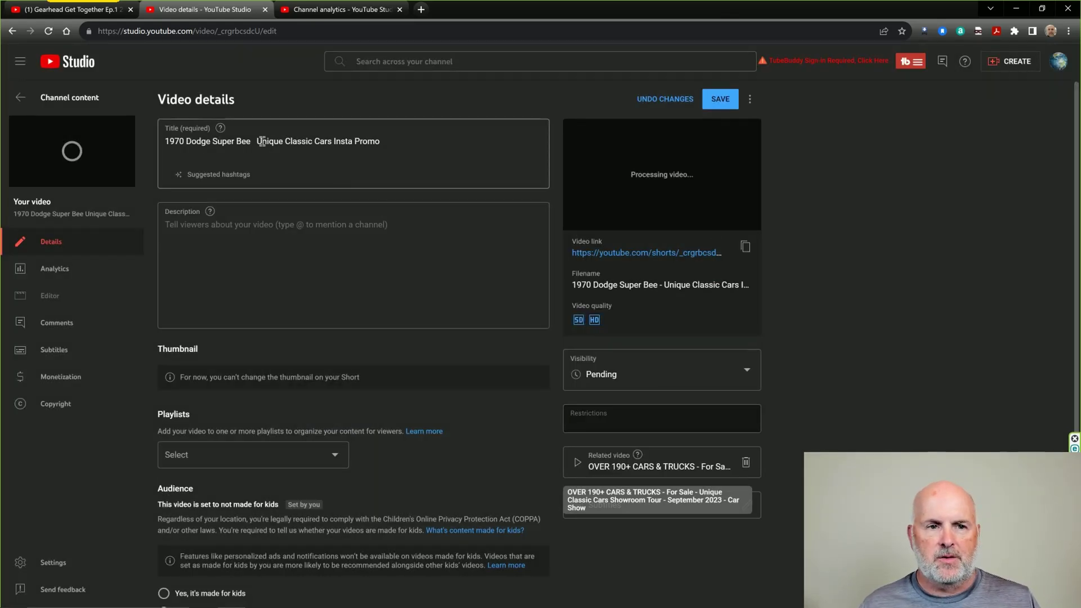